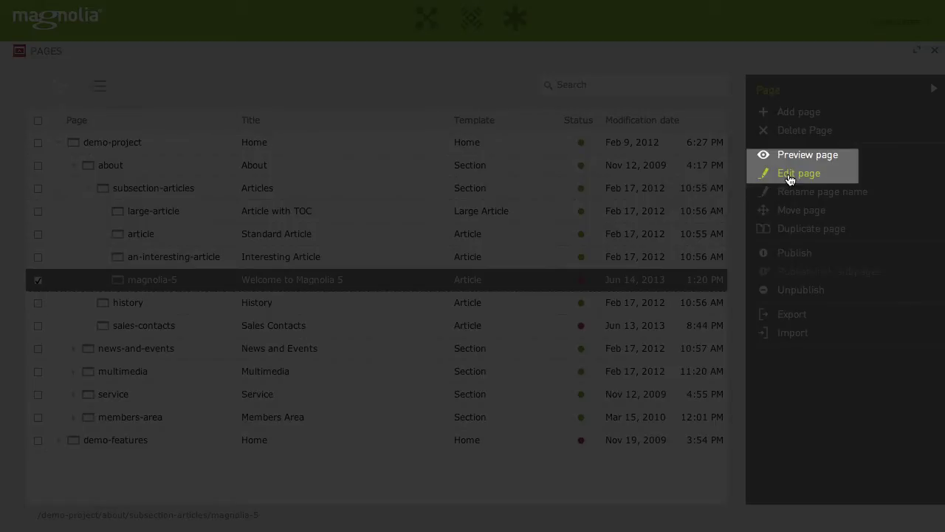
# Open the magnolia-5 page for editing and look over its areas down to the footer
pyautogui.click(788, 175)
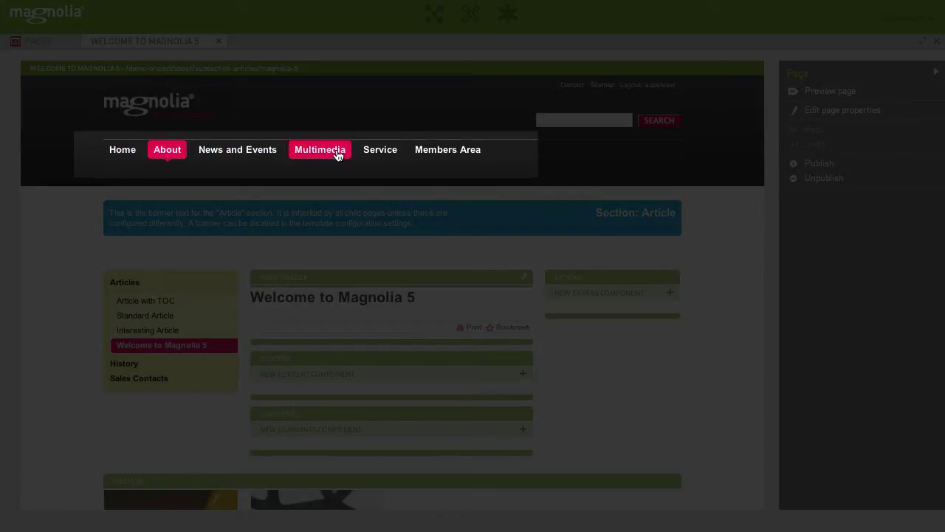
pyautogui.scroll(-2, 458, 153)
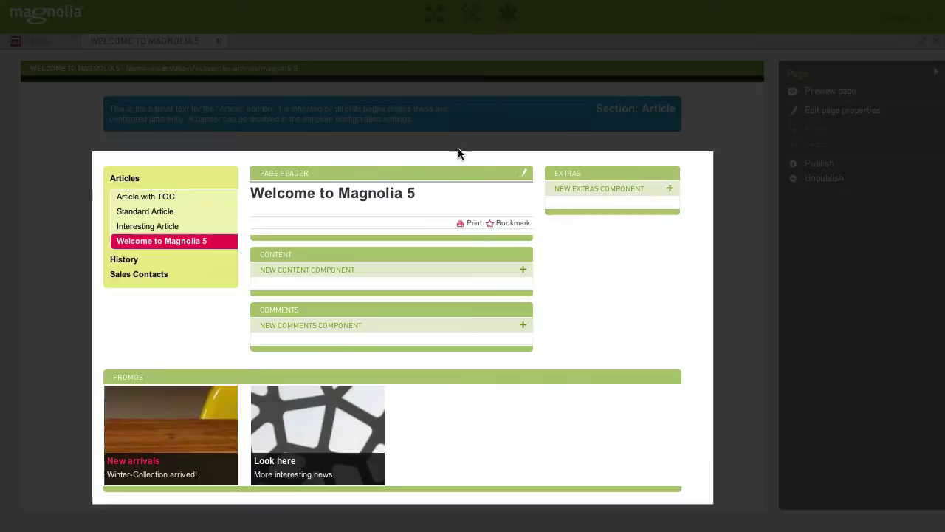
pyautogui.scroll(-5, 487, 319)
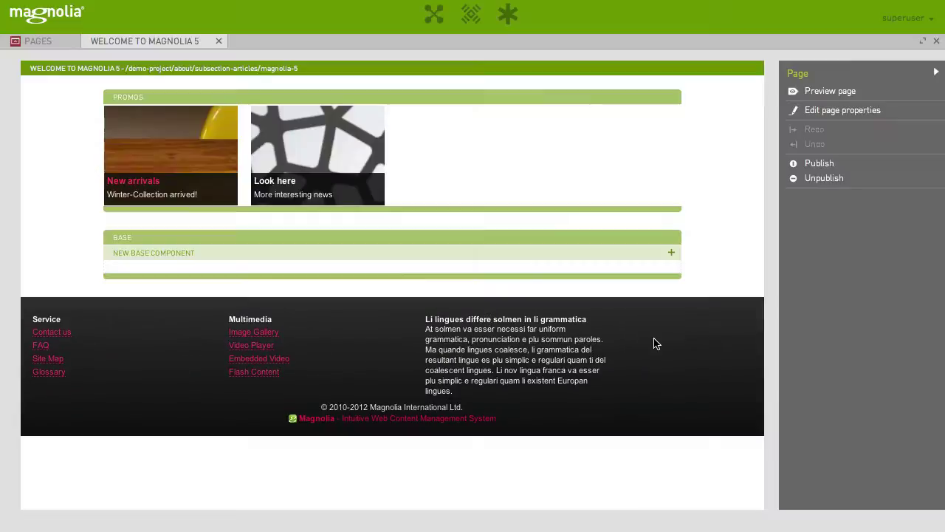
pyautogui.scroll(7, 659, 342)
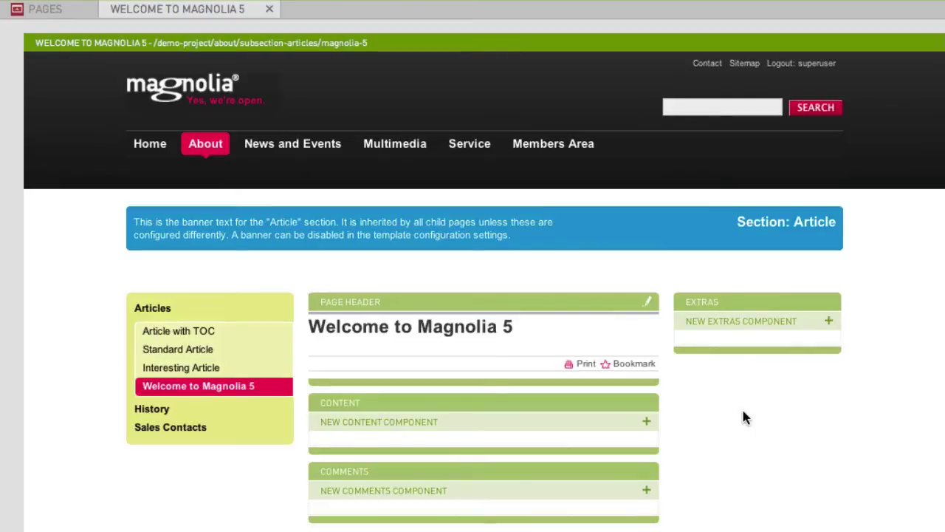
# Add a Text and Image component to the page's Content area
pyautogui.click(515, 403)
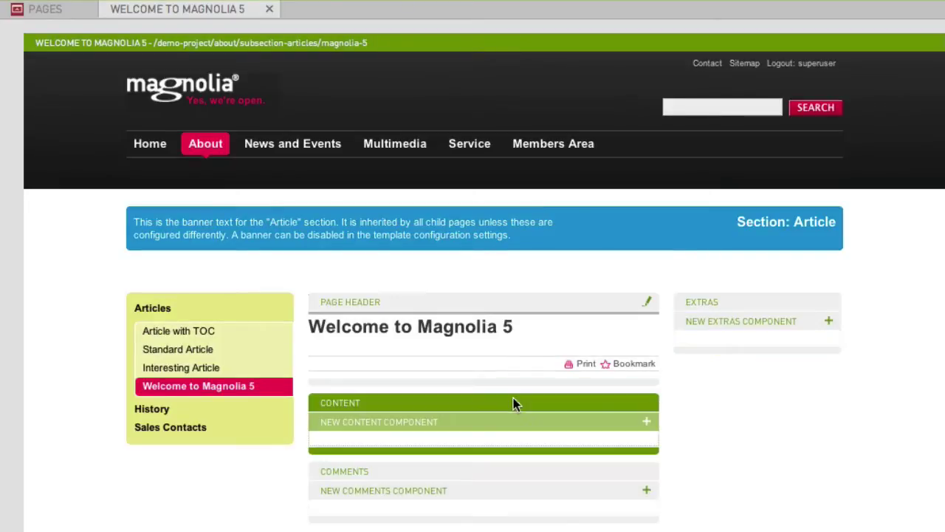
pyautogui.click(647, 423)
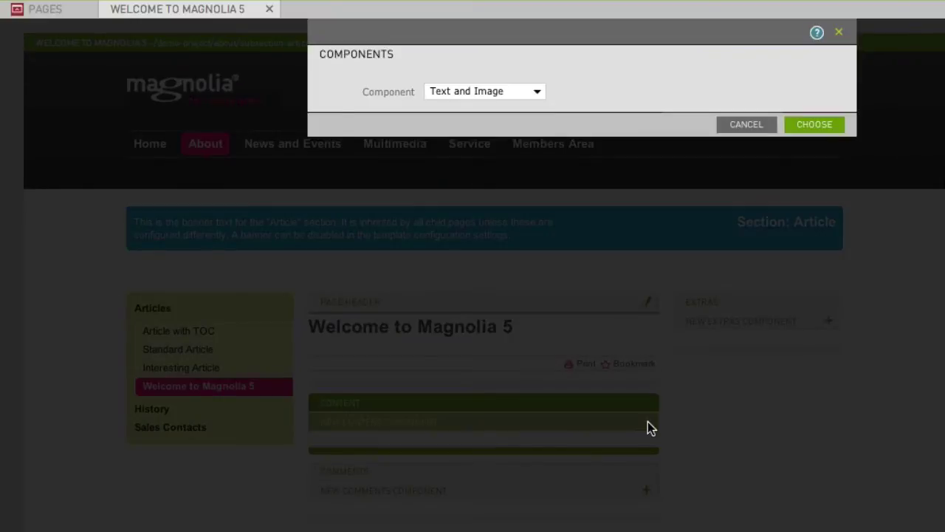
pyautogui.click(538, 98)
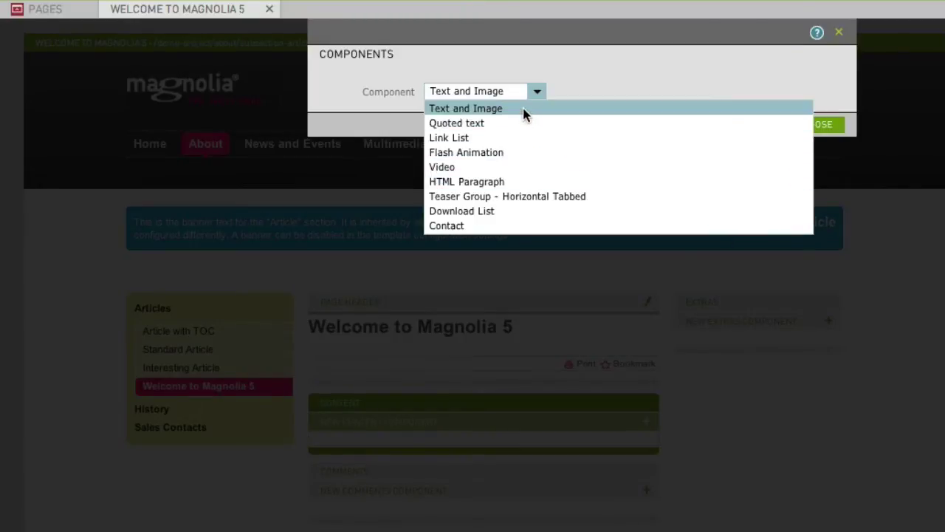
pyautogui.click(523, 109)
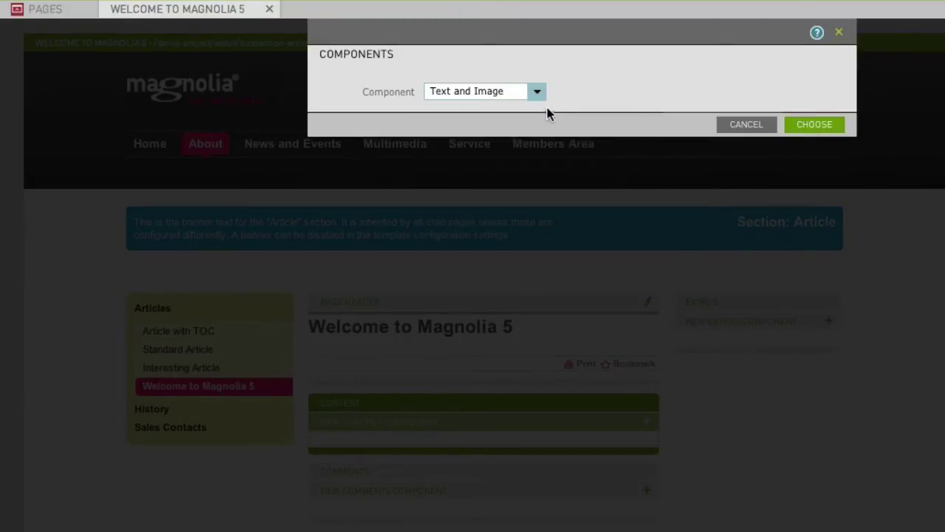
pyautogui.click(812, 127)
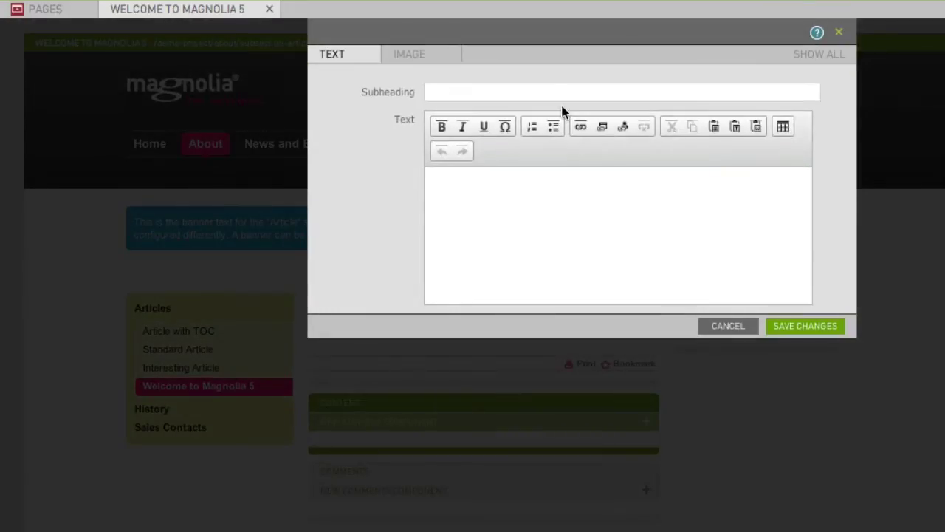
# Give the text component the subheading "New Features!" and a Lorem ipsum body text, and save it
pyautogui.click(556, 94)
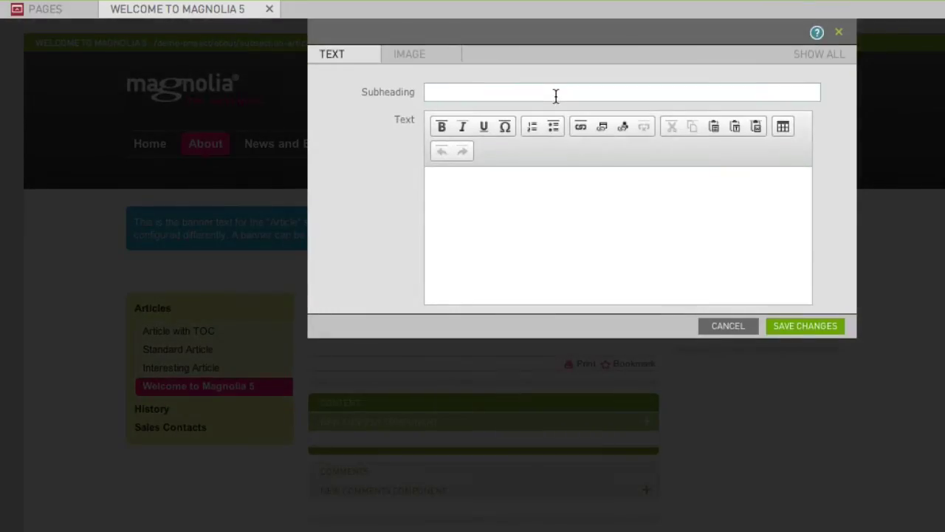
pyautogui.write('New Features!')
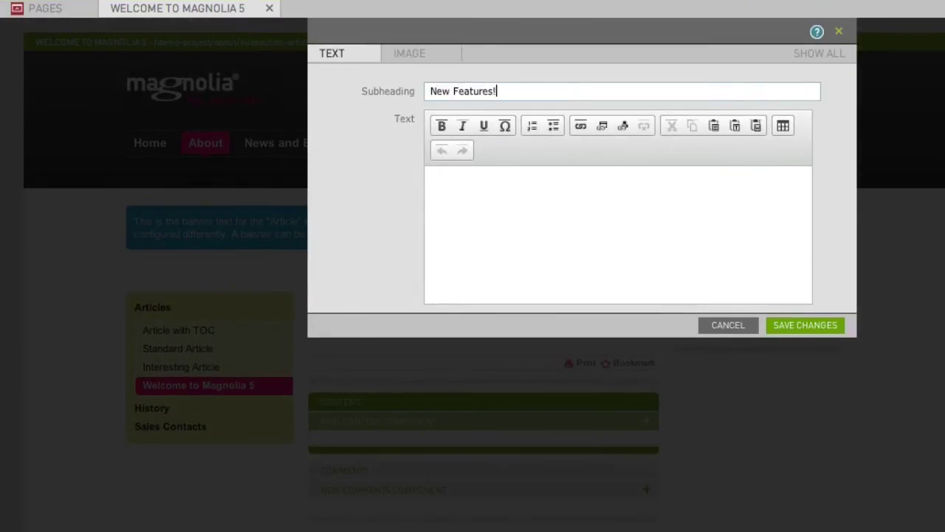
pyautogui.click(440, 188)
pyautogui.write('Lorem ipsum dolor sit amet, consetetur sadipscing elitr, sed diam nonumy eirmod tempor invidunt ut labore et dolore magna aliquyam erat, sed diam voluptua. At vero eos et accusam et justo duo dolores et ea rebum. Stet clita kasd gubergren, no sea takimata sanctus est Lorem ipsum dolor sit amet. Lorem ipsum dolor sit amet, consetetur sadipscing elitr, sed diam nonumy eirmod tempor invidunt ut labore et dolore magna aliquyam erat, sed diam voluptua. At vero eos et accusam et justo duo dolores et ea rebum. Stet clita kasd gubergren, no sea takimata sanctus est Lorem ipsum dolor sit amet.')
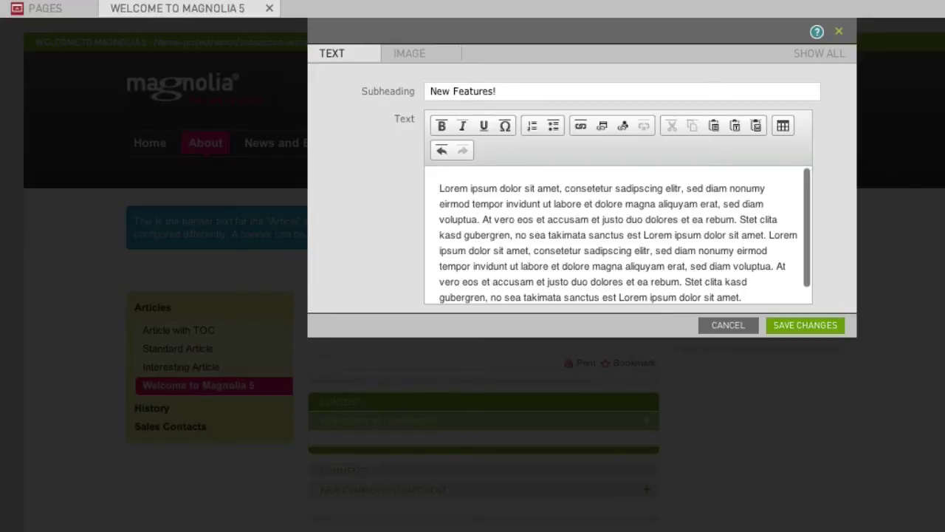
pyautogui.click(818, 332)
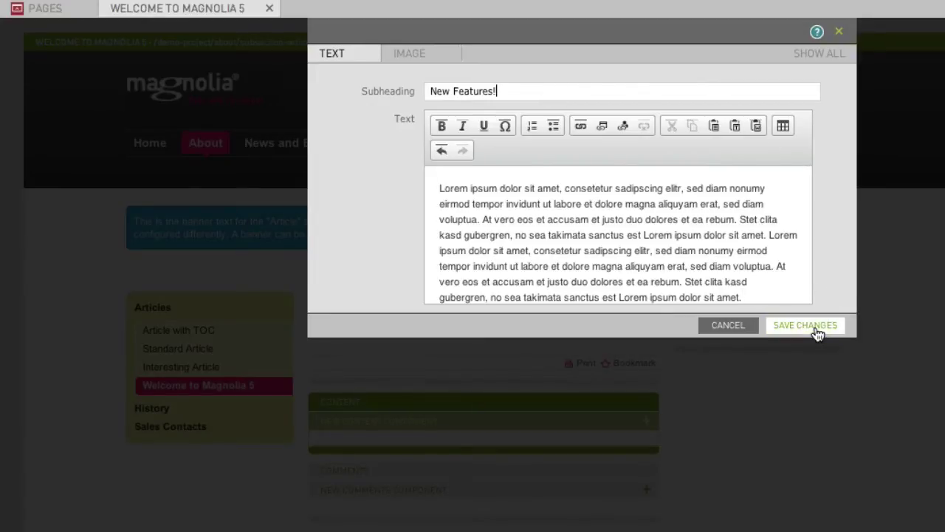
pyautogui.click(818, 332)
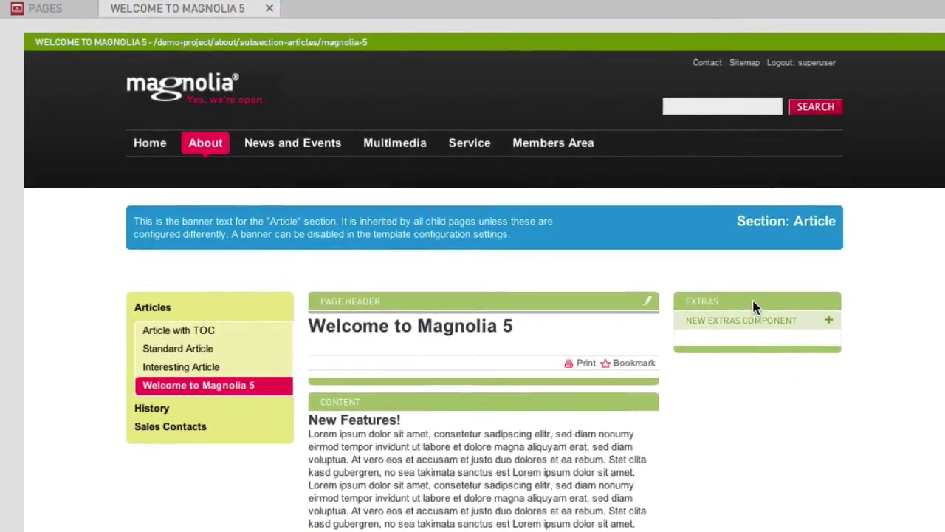
# Add a Contact component to the page's Extras area
pyautogui.click(754, 306)
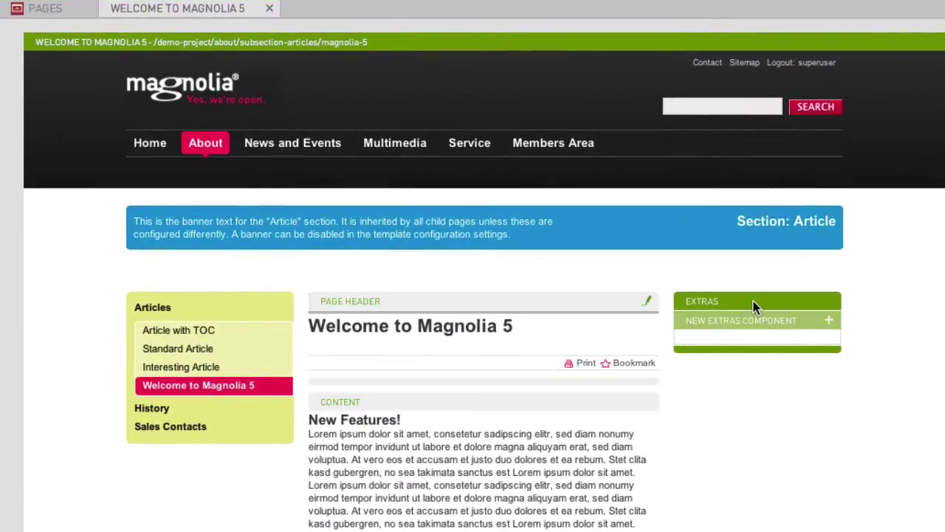
pyautogui.click(830, 322)
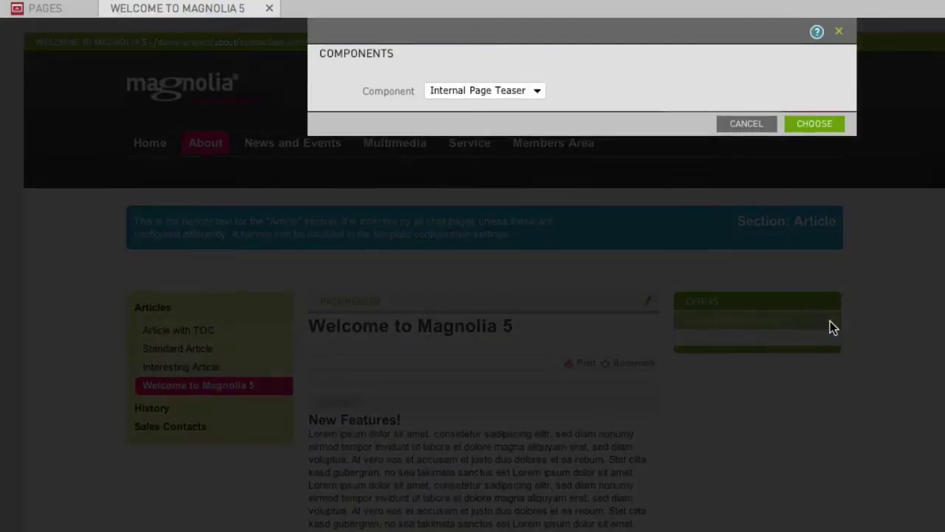
pyautogui.click(539, 91)
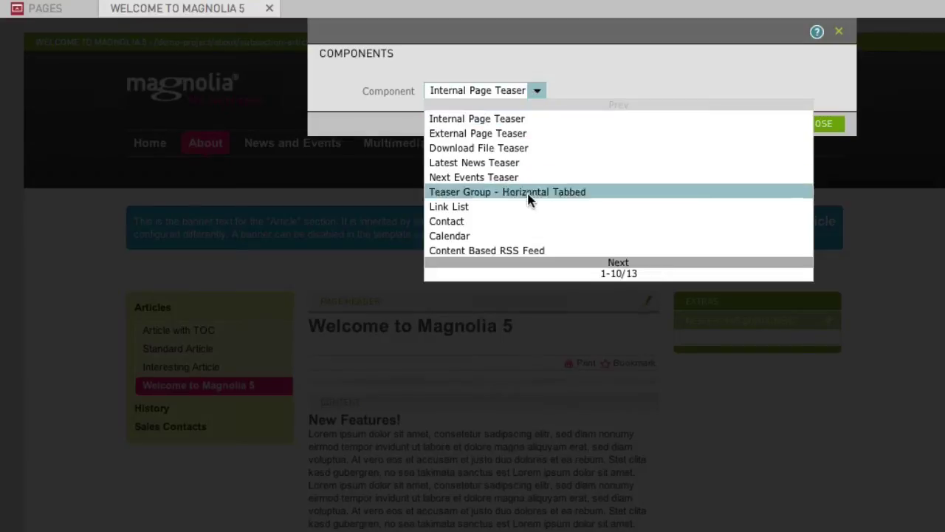
pyautogui.click(526, 221)
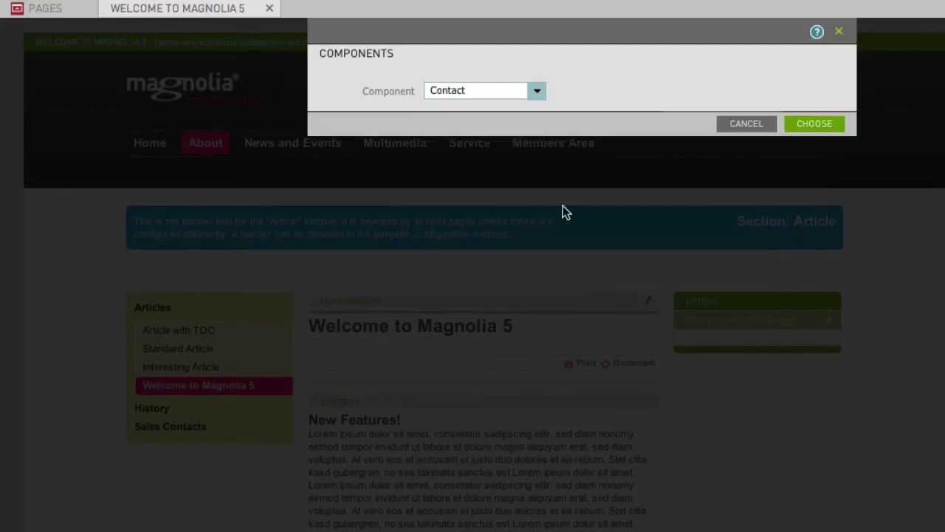
pyautogui.click(829, 124)
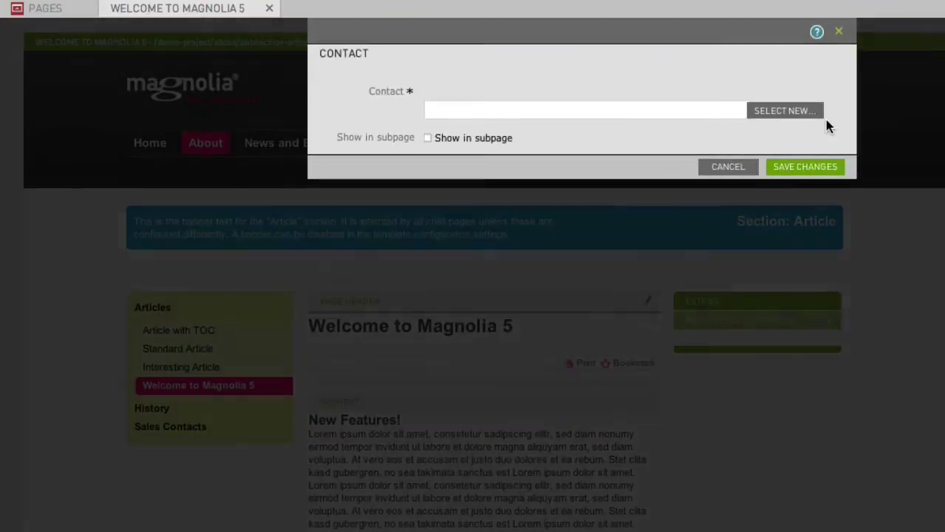
# Assign the Arthur Schopenhauer contact to the new component and save it
pyautogui.click(786, 119)
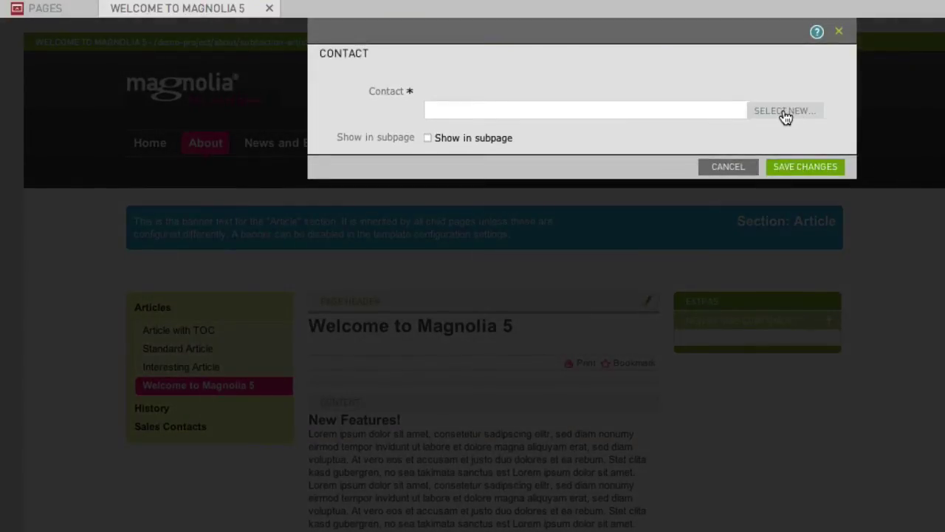
pyautogui.click(472, 201)
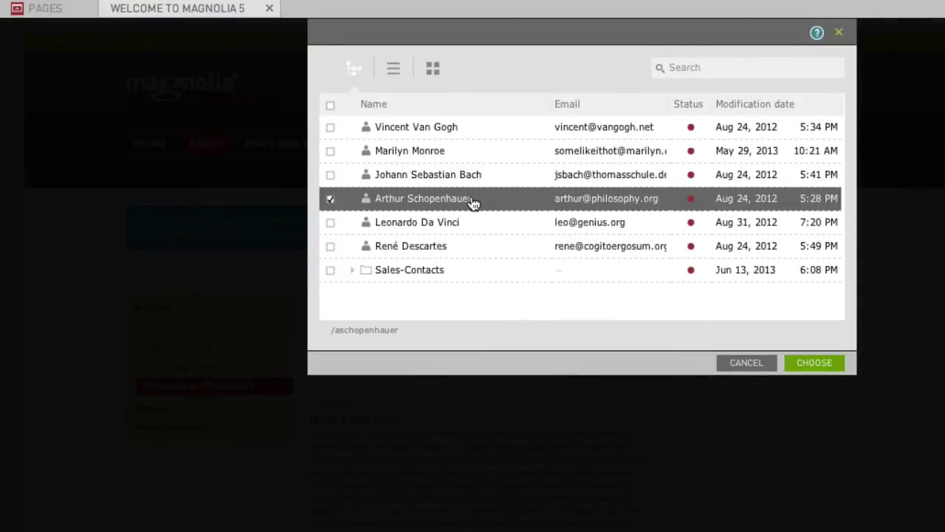
pyautogui.click(812, 365)
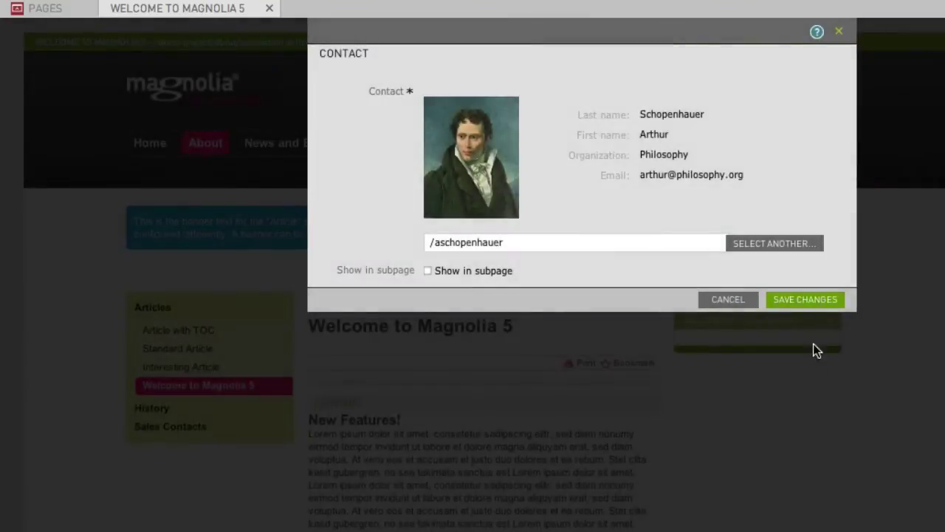
pyautogui.click(804, 303)
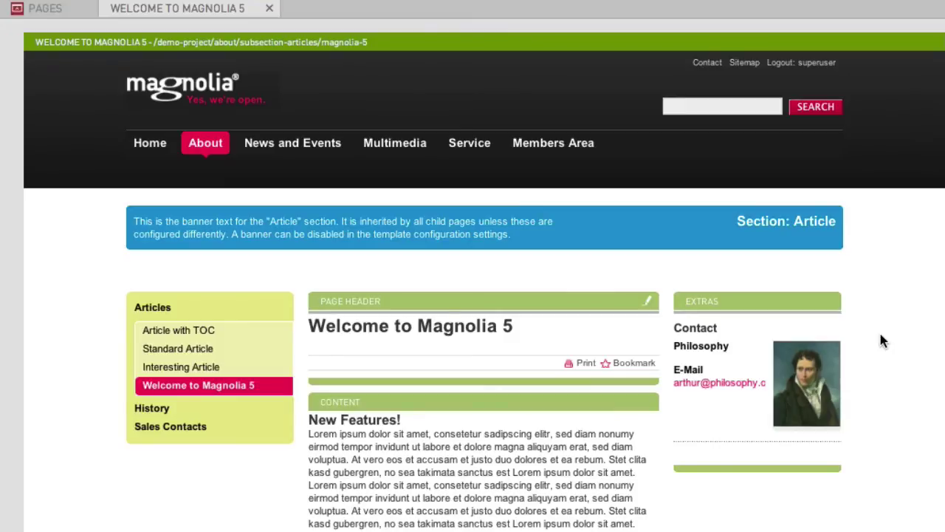
# Add a second Contact component below the existing one in the Extras area
pyautogui.click(763, 307)
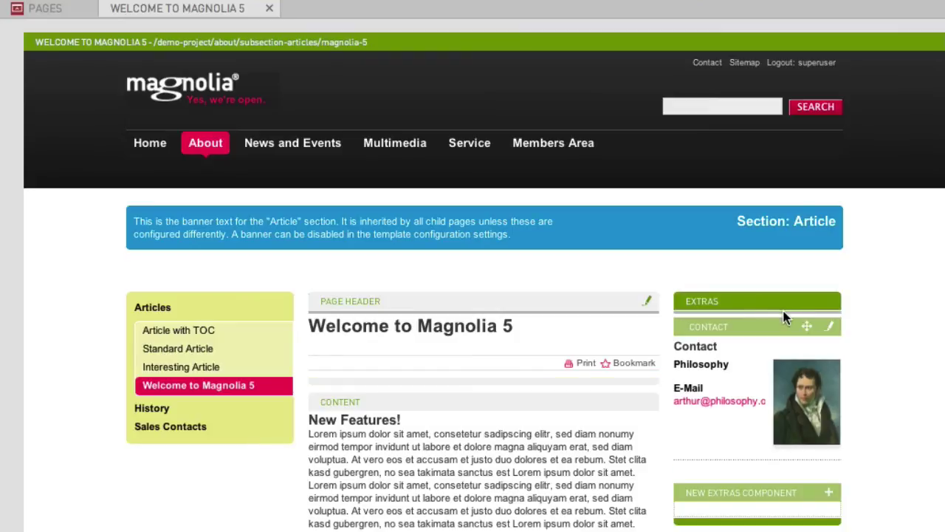
pyautogui.click(830, 494)
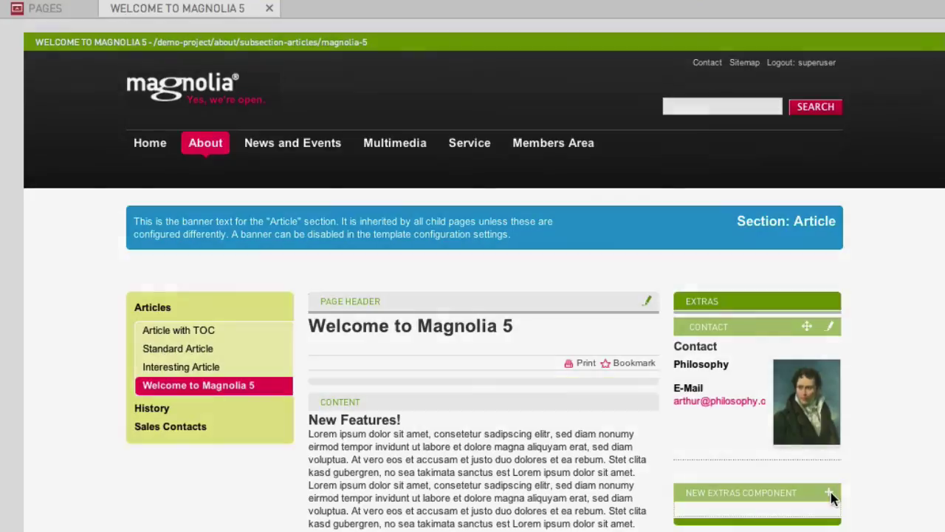
pyautogui.click(536, 96)
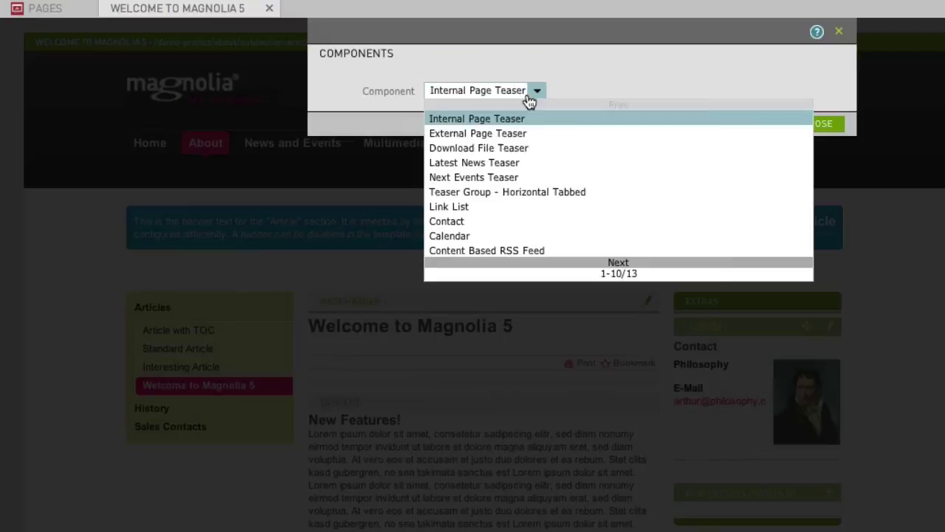
pyautogui.click(480, 221)
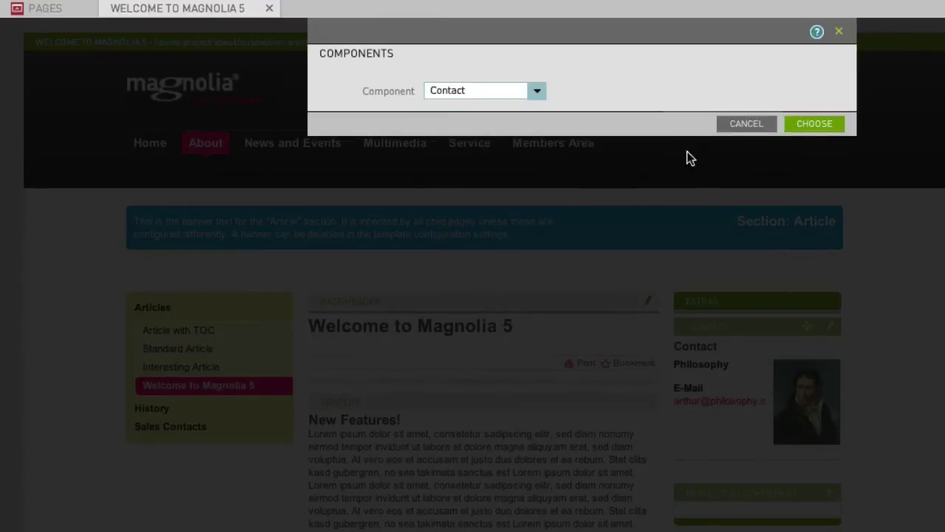
pyautogui.click(812, 122)
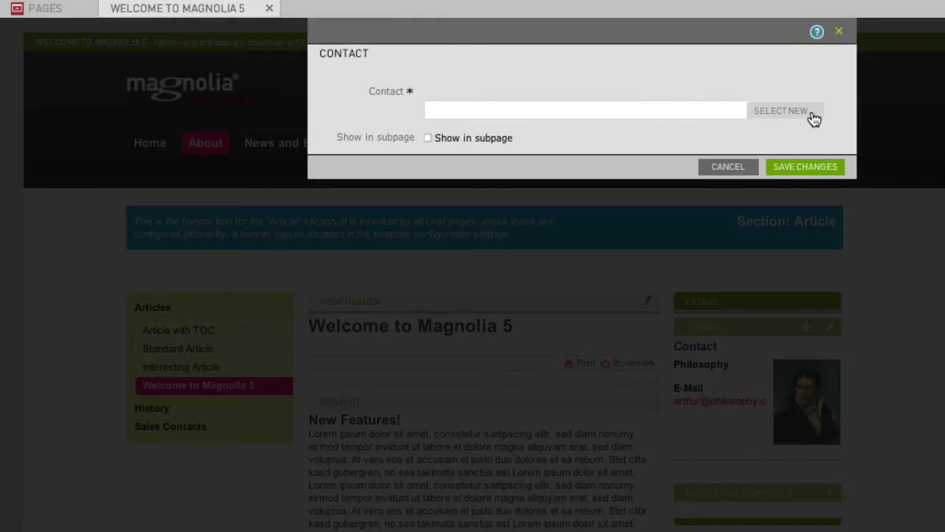
# Assign the Leonardo Da Vinci contact to the second Contact component and save it
pyautogui.click(781, 111)
pyautogui.click(452, 223)
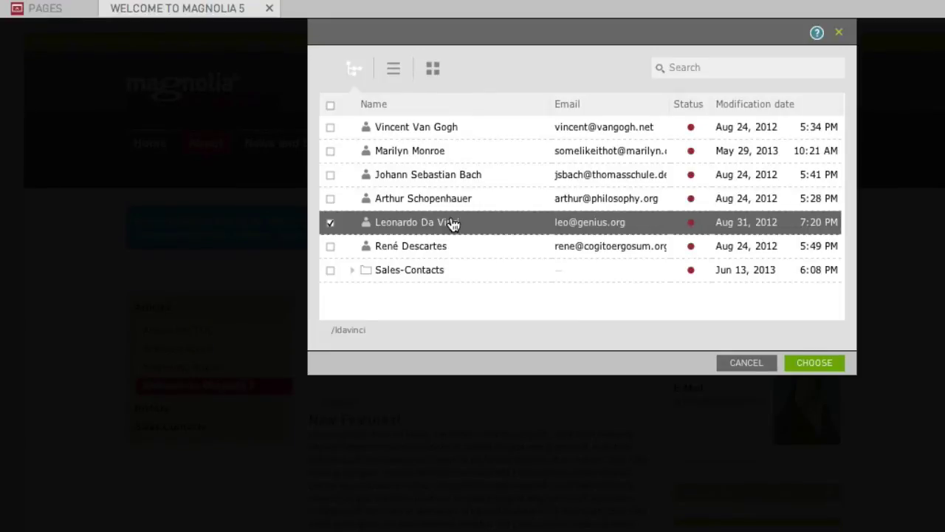
pyautogui.click(816, 365)
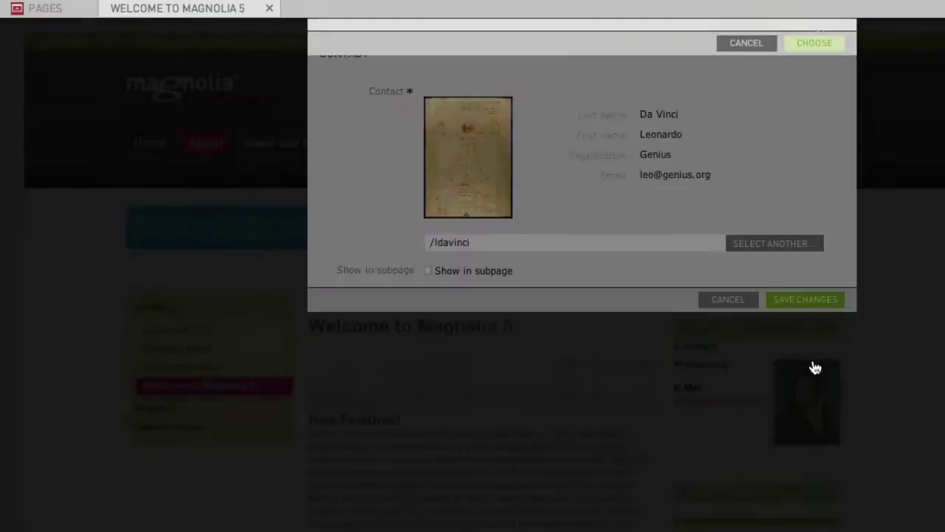
pyautogui.click(805, 302)
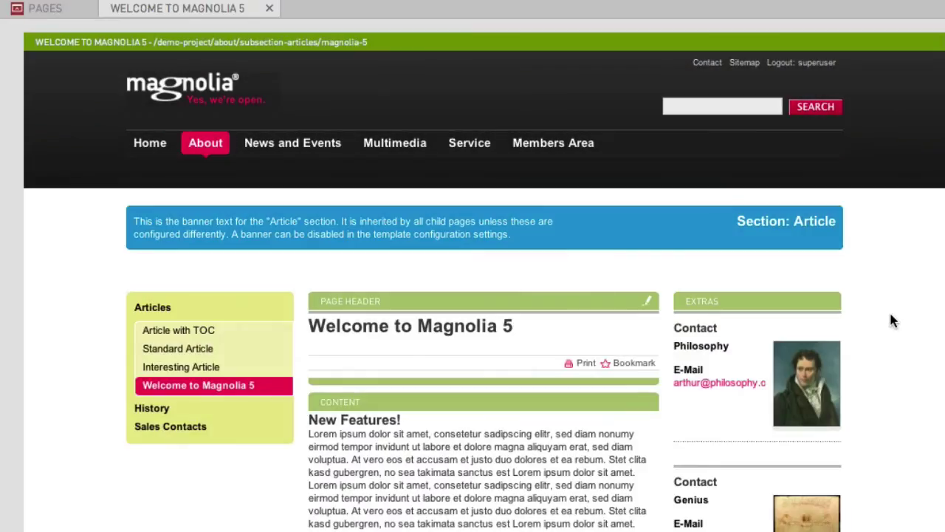
# Move the Leonardo Da Vinci contact component above the Arthur Schopenhauer one in the Extras area
pyautogui.scroll(-4, 890, 320)
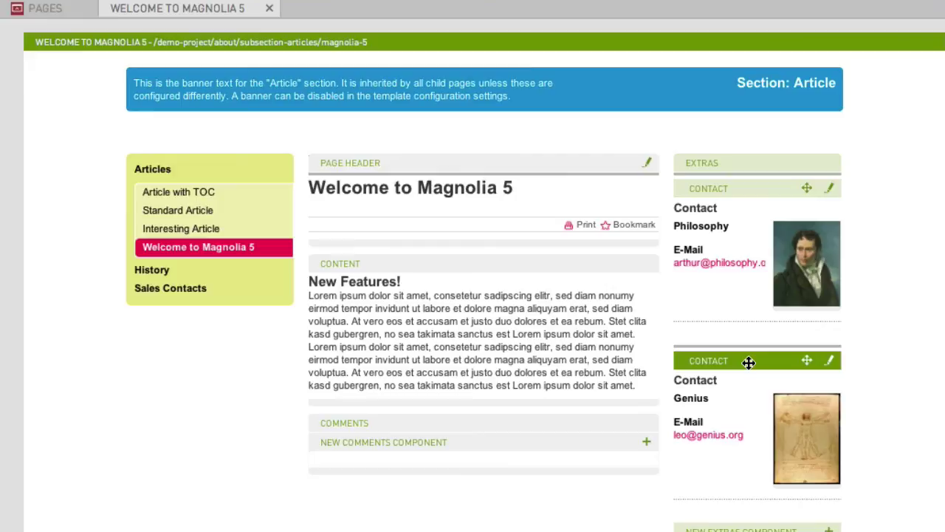
pyautogui.moveTo(748, 362); pyautogui.dragTo(748, 194)
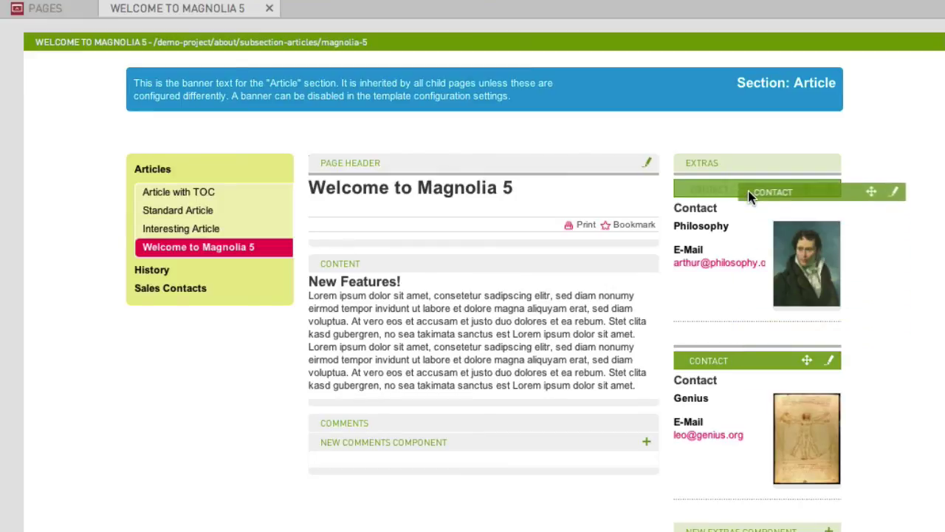